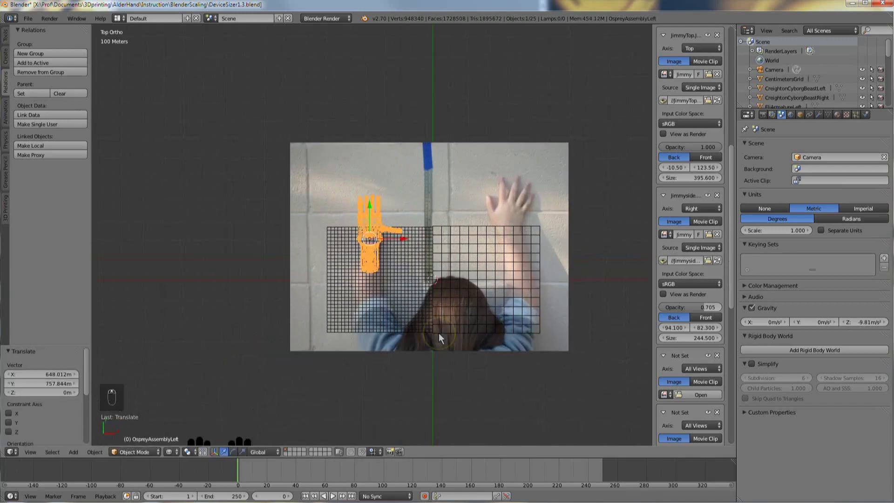
# Step: In the side view, raise the hand along Z to line up with the side photo
pyautogui.press('g')
# Step: Move and rotate the OspreyAssemblyLeft hand over the client's top photo
pyautogui.click(470, 295)
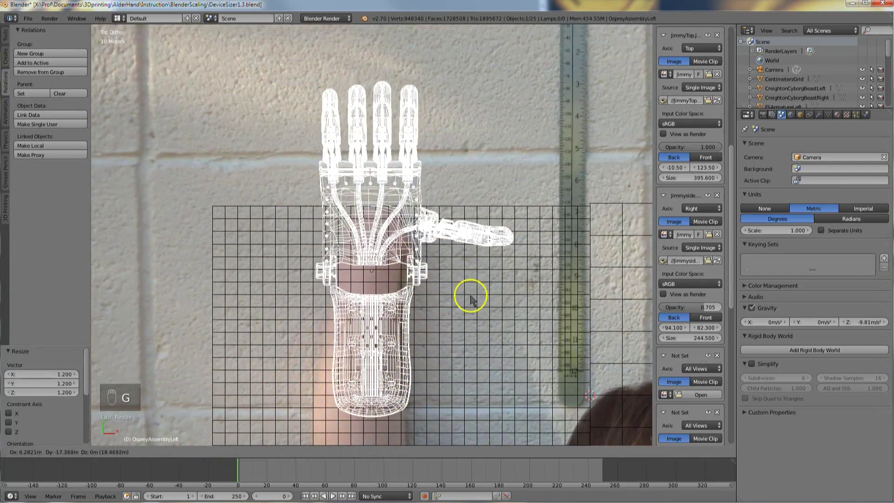
pyautogui.press('r')
pyautogui.click(537, 294)
pyautogui.press('KP_3')
pyautogui.press('g')
pyautogui.press('z')
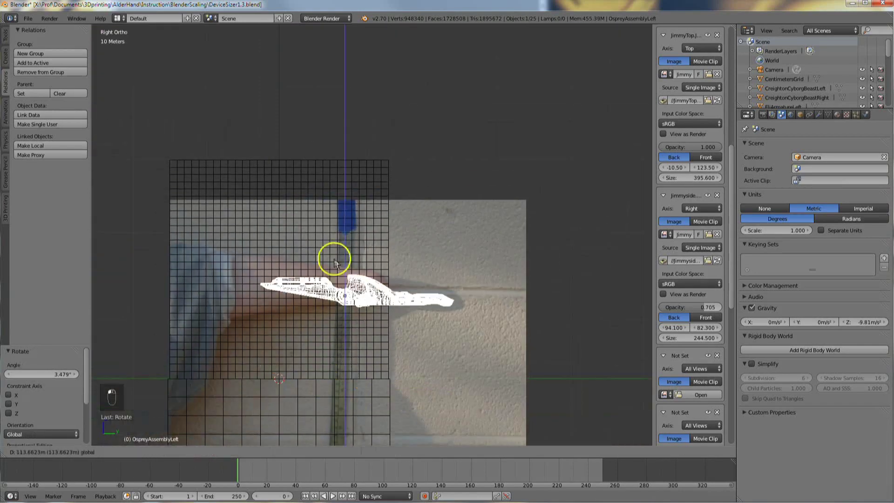
pyautogui.click(333, 255)
pyautogui.scroll(3, 368, 288)
pyautogui.press('r')
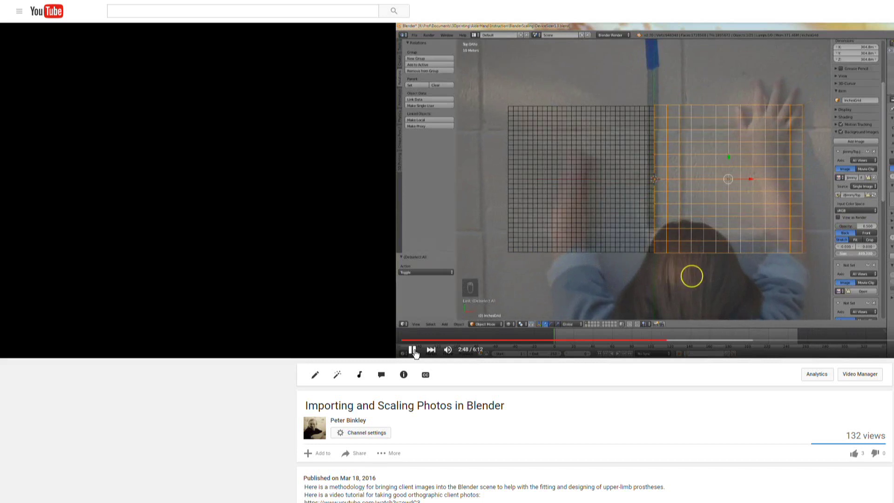
# Step: Pause the 'Importing and Scaling Photos in Blender' tutorial at 2:51
pyautogui.click(414, 350)
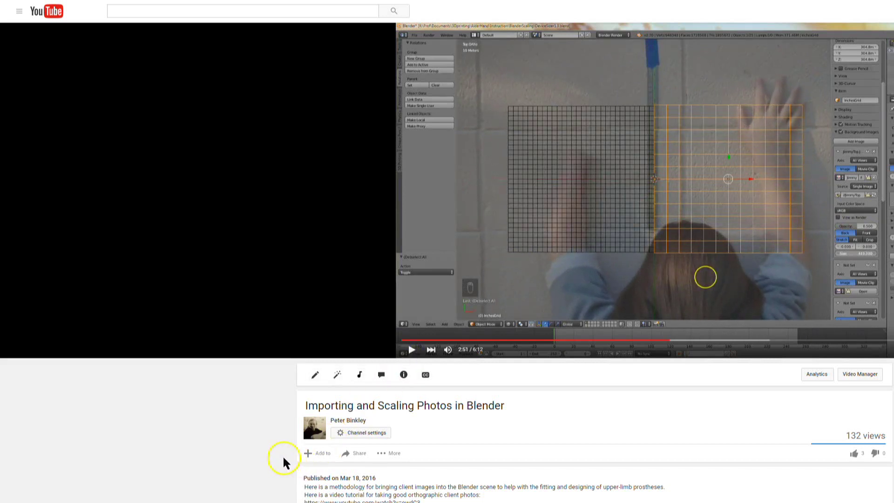
pyautogui.click(366, 374)
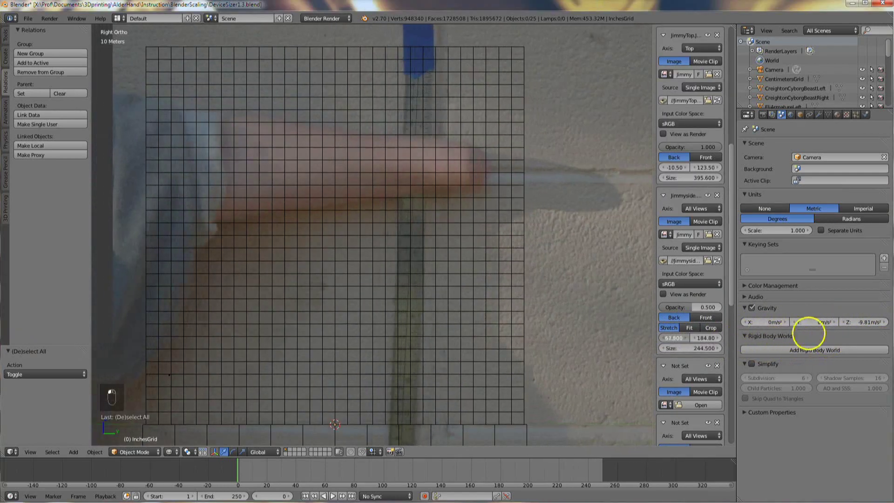
# Step: Slide the side photo's X offset onto the grid, raise its opacity, and reframe the top view
pyautogui.moveTo(808, 333); pyautogui.dragTo(27, 335)
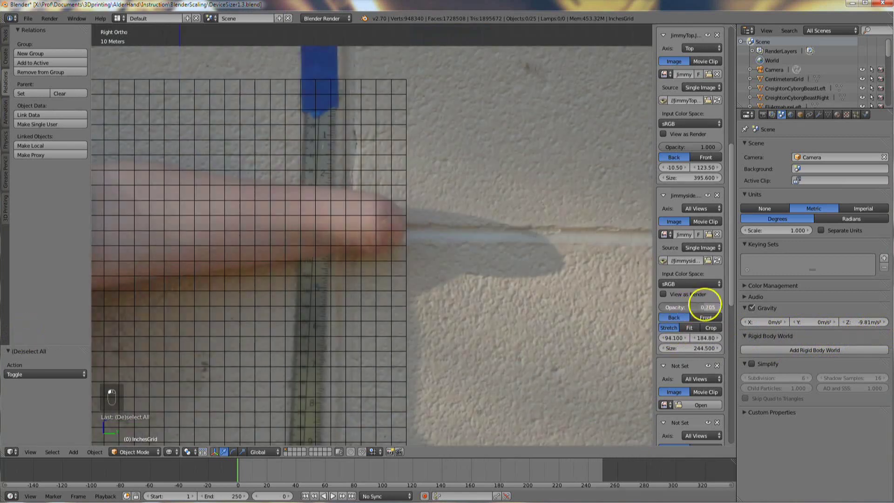
pyautogui.moveTo(706, 303); pyautogui.dragTo(688, 300)
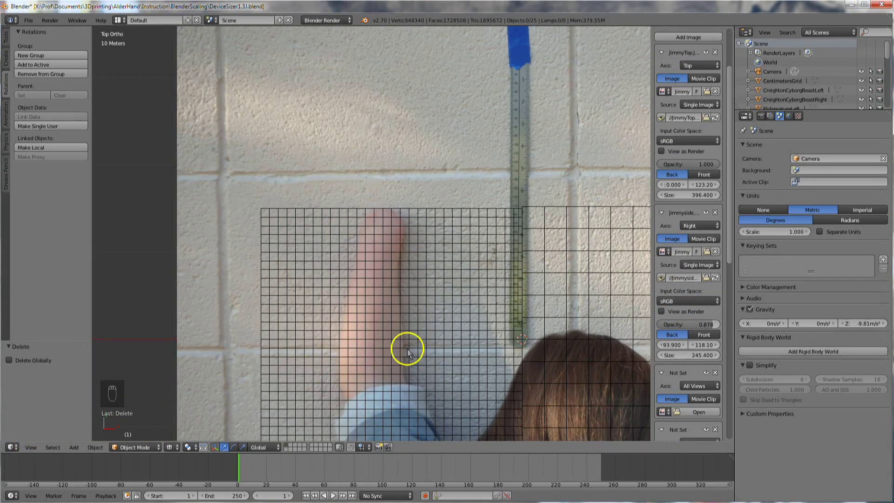
pyautogui.moveTo(407, 347); pyautogui.dragTo(393, 325, button='middle')
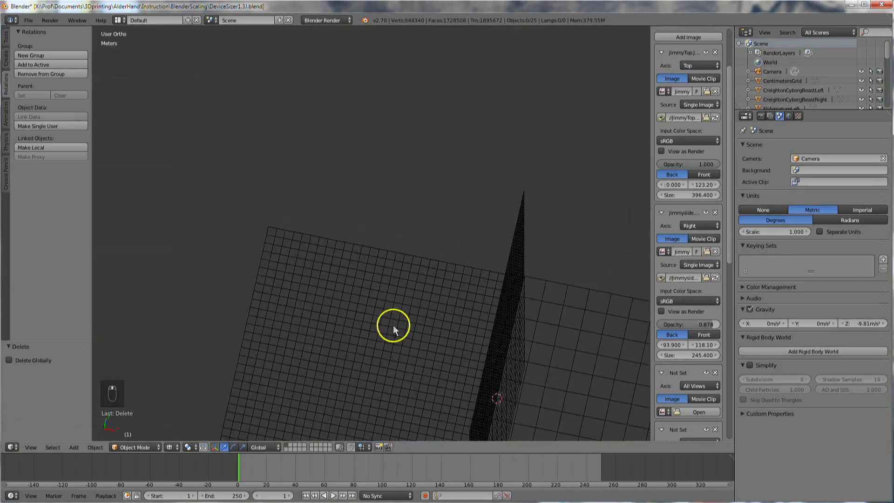
pyautogui.click(30, 447)
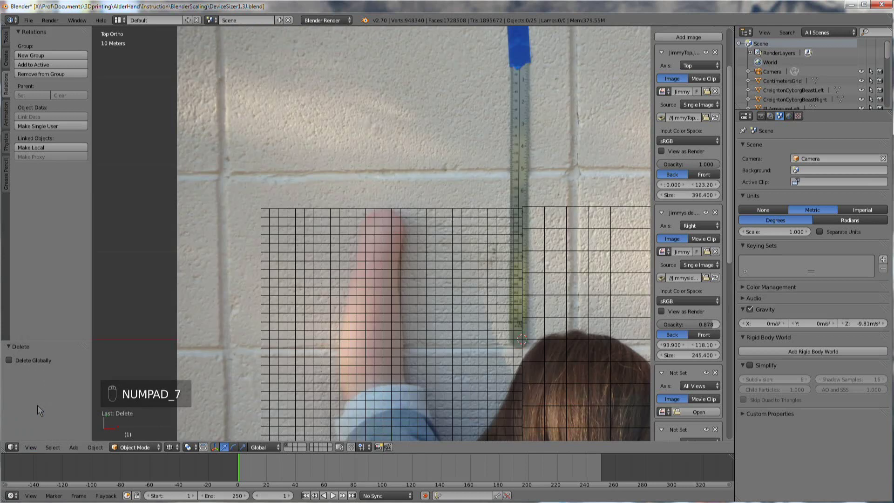
pyautogui.keyDown('shift'); pyautogui.moveTo(303, 375); pyautogui.dragTo(411, 271, button='middle'); pyautogui.keyUp('shift')
pyautogui.keyDown('shift'); pyautogui.moveTo(181, 343); pyautogui.dragTo(412, 203, button='middle'); pyautogui.keyUp('shift')
# Step: Frame the row of prosthetic hand models and switch them from wireframe to solid shading
pyautogui.scroll(-3, 373, 275)
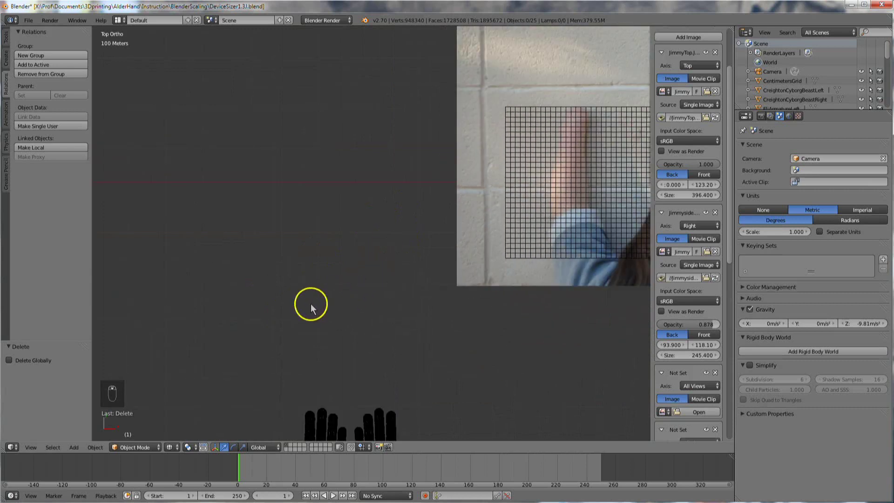
pyautogui.keyDown('shift'); pyautogui.moveTo(303, 311); pyautogui.dragTo(556, 230, button='middle'); pyautogui.keyUp('shift')
pyautogui.scroll(-2, 370, 263)
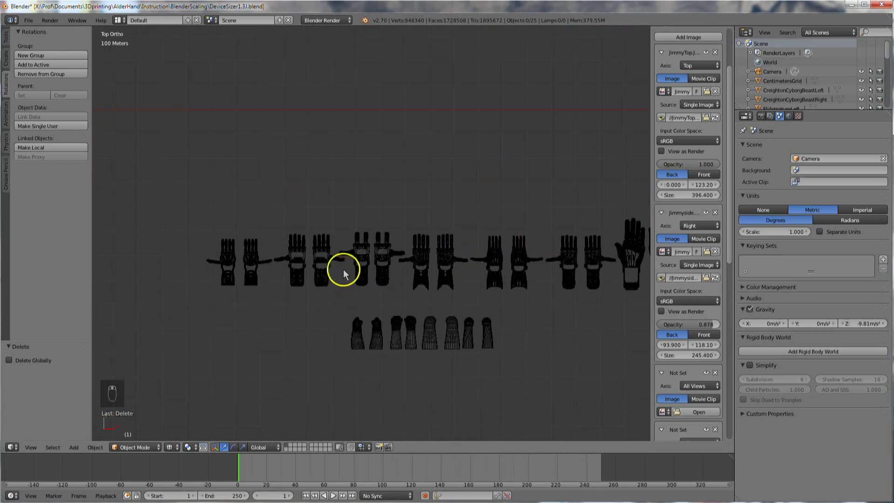
pyautogui.keyDown('shift'); pyautogui.moveTo(343, 269); pyautogui.dragTo(483, 264, button='middle'); pyautogui.keyUp('shift')
pyautogui.scroll(1, 368, 298)
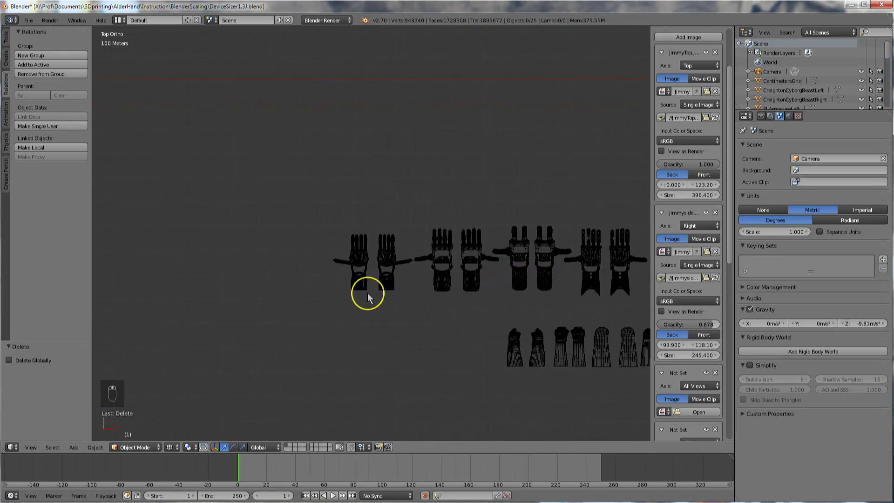
pyautogui.scroll(3, 368, 298)
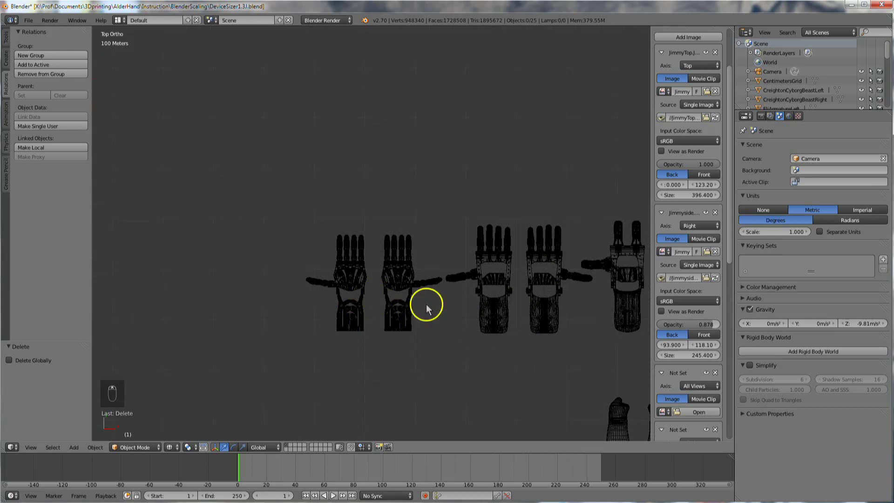
pyautogui.keyDown('shift'); pyautogui.moveTo(454, 309); pyautogui.dragTo(407, 286, button='middle'); pyautogui.keyUp('shift')
pyautogui.scroll(1, 403, 303)
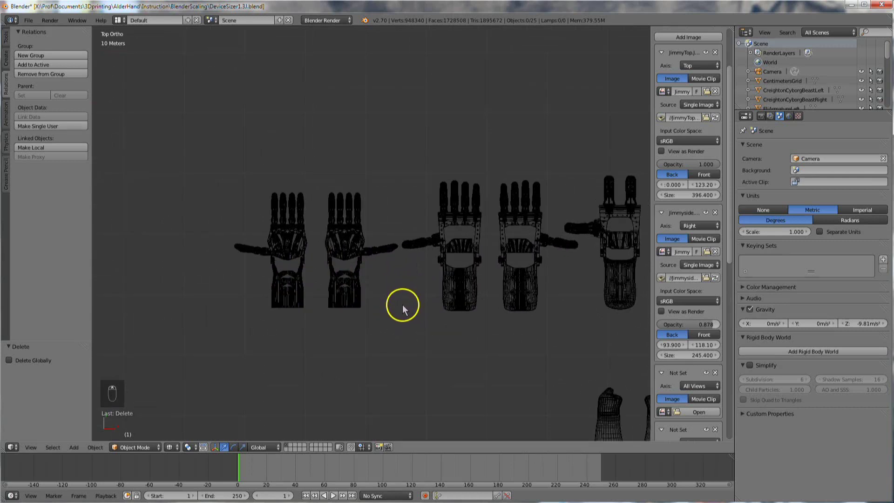
pyautogui.scroll(1, 401, 306)
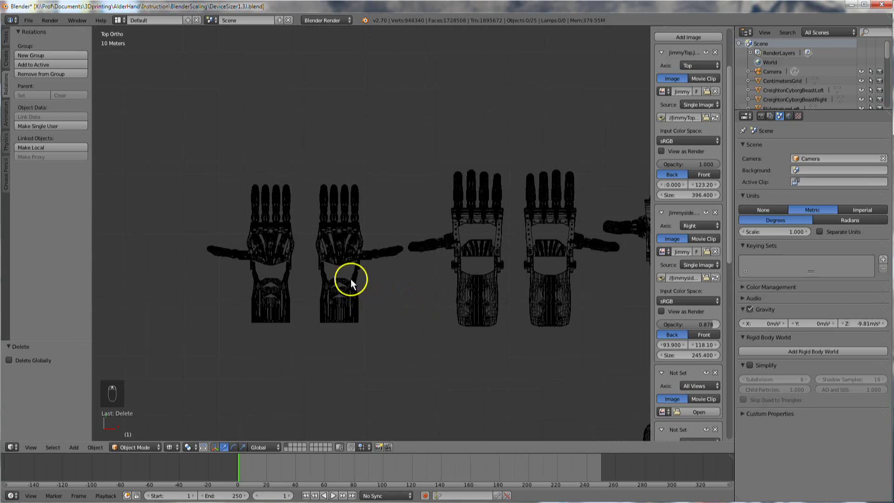
pyautogui.press('z')
pyautogui.press('z')
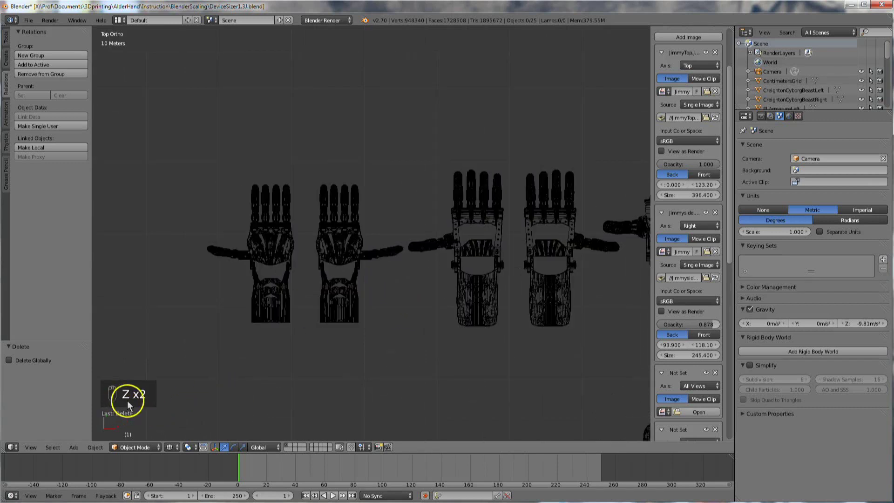
pyautogui.press('z')
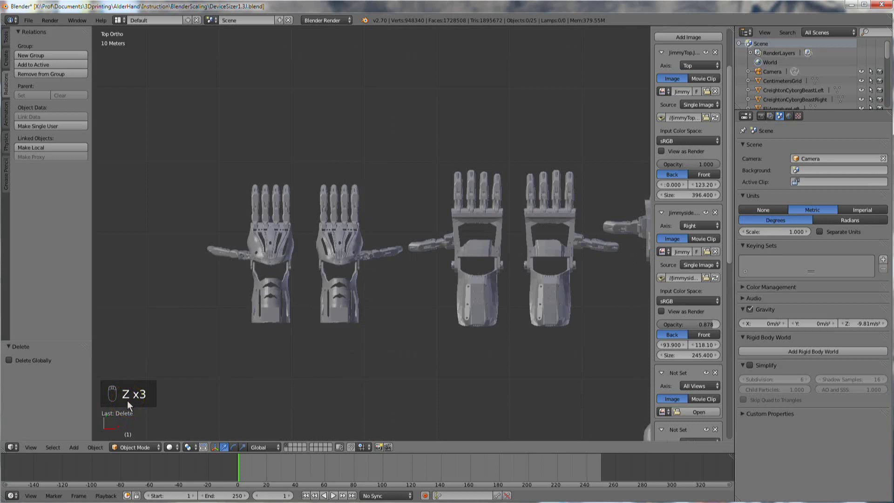
# Step: Check the dimensions of the CreightonCyborgBeast, Ody2.0 and Raptor assembly hands
pyautogui.rightClick(285, 261)
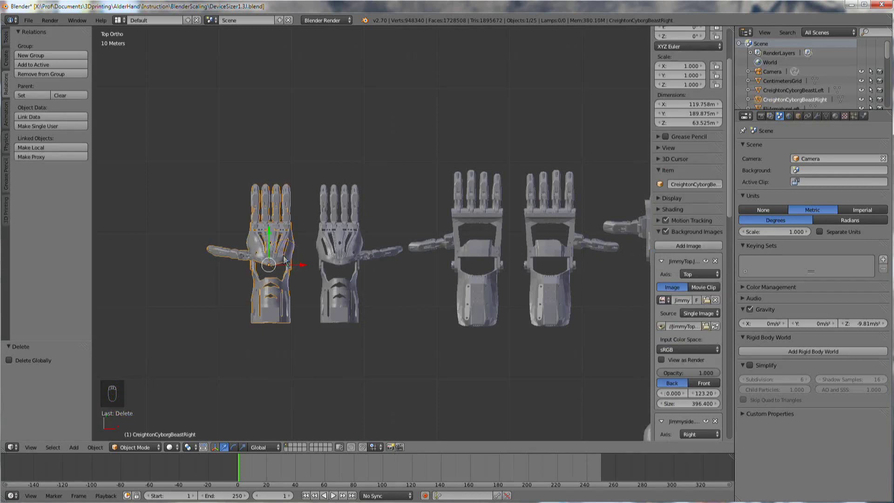
pyautogui.rightClick(335, 259)
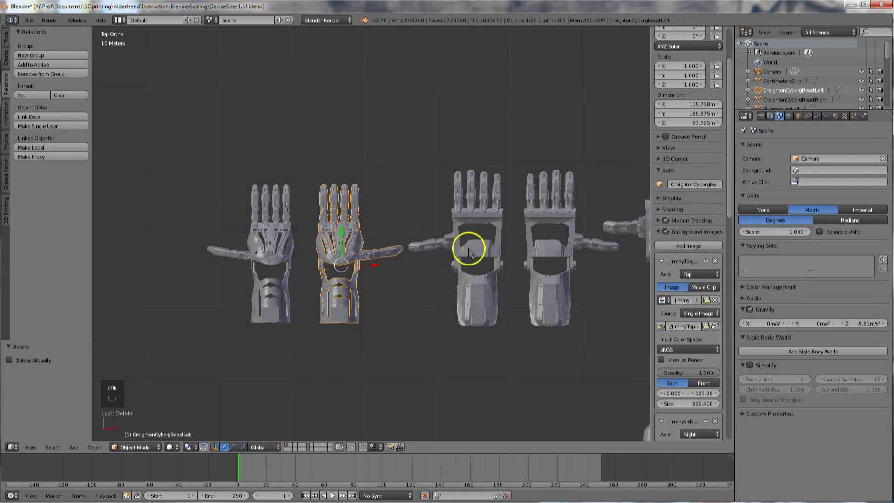
pyautogui.rightClick(562, 254)
pyautogui.keyDown('shift'); pyautogui.moveTo(610, 283); pyautogui.dragTo(285, 290, button='middle'); pyautogui.keyUp('shift')
pyautogui.rightClick(348, 272)
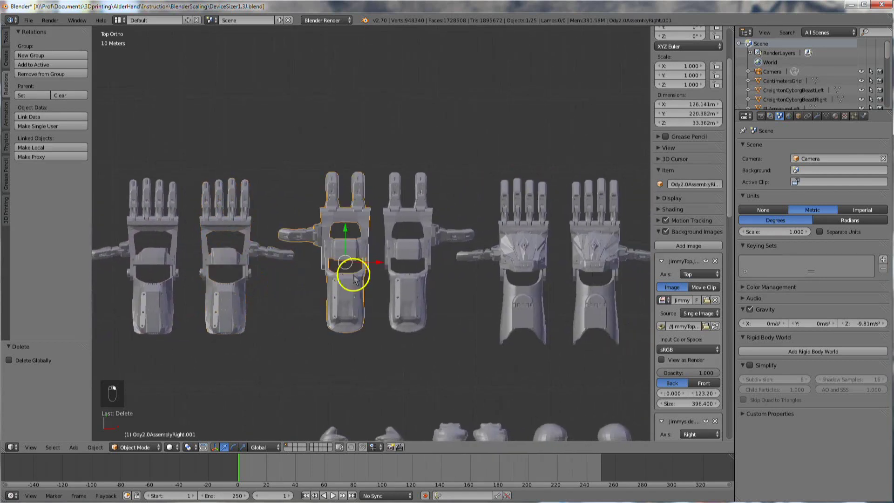
pyautogui.rightClick(403, 285)
pyautogui.rightClick(536, 269)
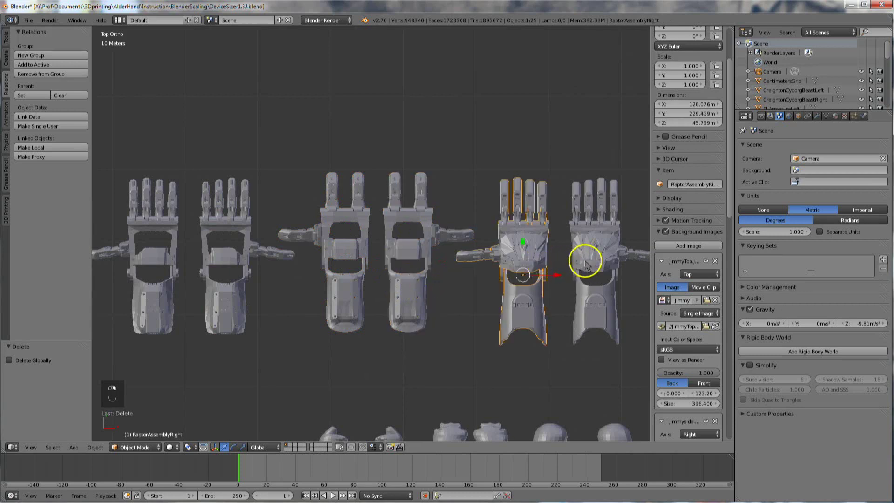
pyautogui.rightClick(584, 260)
# Step: Check the Raptor Reloaded, Osprey and Gyrobot Flexy hands, ending on OspreyAssemblyLeft
pyautogui.keyDown('shift'); pyautogui.moveTo(604, 333); pyautogui.dragTo(735, 303, button='middle'); pyautogui.keyUp('shift')
pyautogui.rightClick(349, 279)
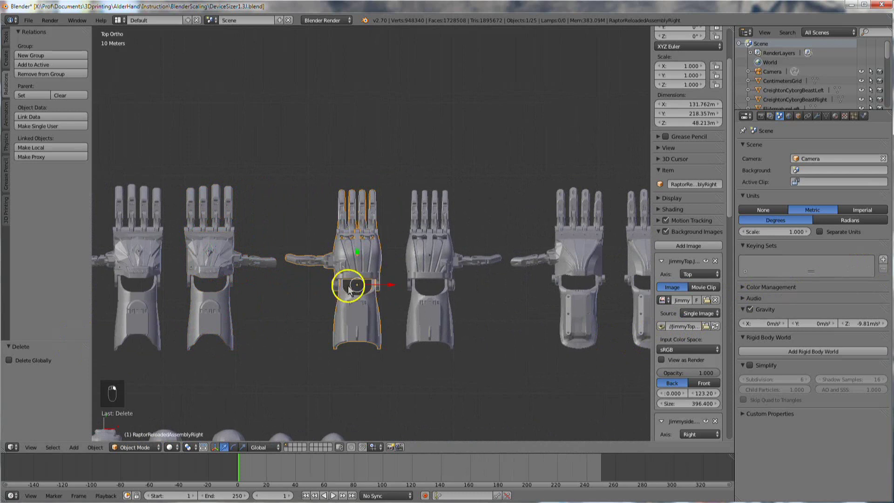
pyautogui.rightClick(427, 293)
pyautogui.keyDown('shift'); pyautogui.moveTo(553, 324); pyautogui.dragTo(362, 324, button='middle'); pyautogui.keyUp('shift')
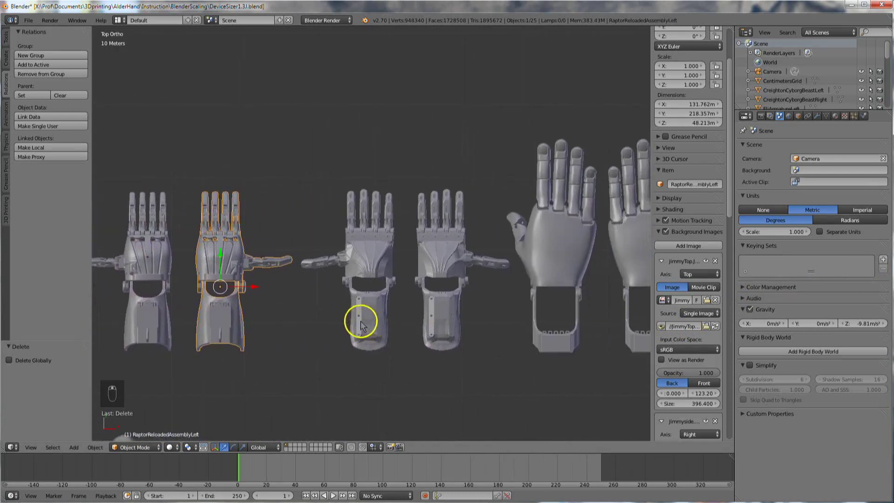
pyautogui.rightClick(379, 266)
pyautogui.rightClick(454, 268)
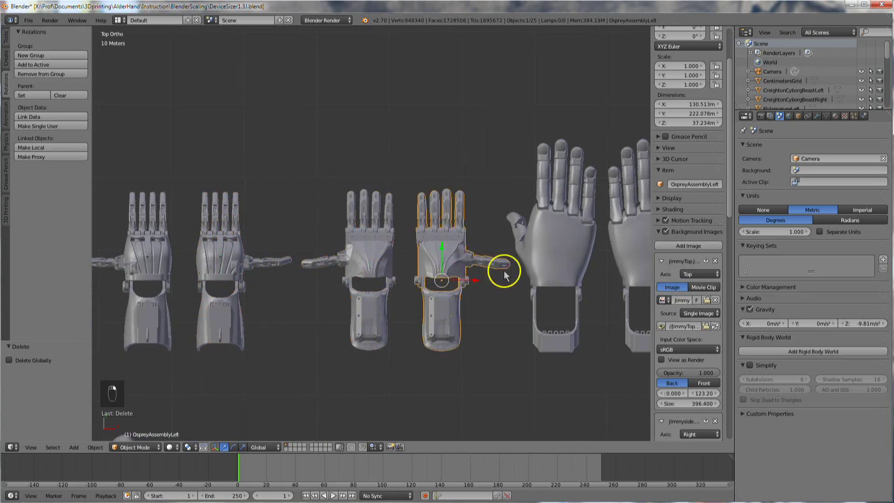
pyautogui.rightClick(559, 279)
pyautogui.keyDown('shift'); pyautogui.moveTo(528, 298); pyautogui.dragTo(359, 299, button='middle'); pyautogui.keyUp('shift')
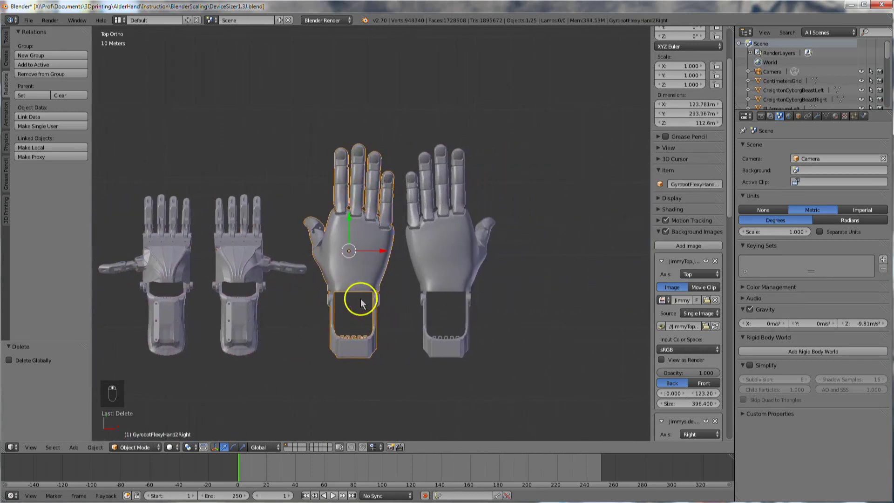
pyautogui.rightClick(444, 254)
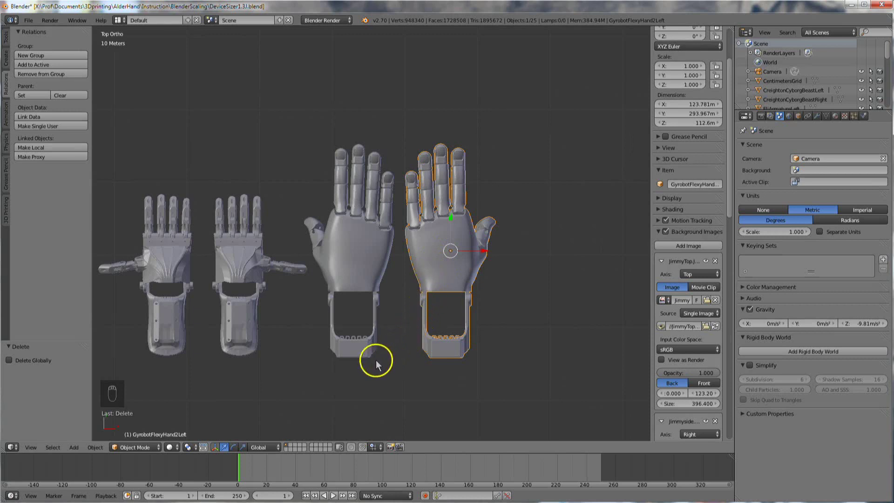
pyautogui.rightClick(240, 259)
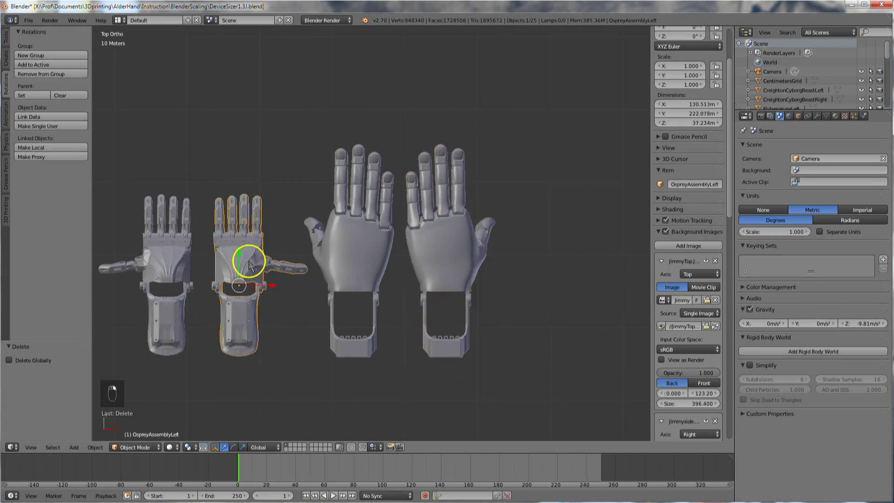
# Step: Duplicate the OspreyAssemblyLeft hand and place the copy over the arm in the top photo
pyautogui.scroll(-5, 327, 186)
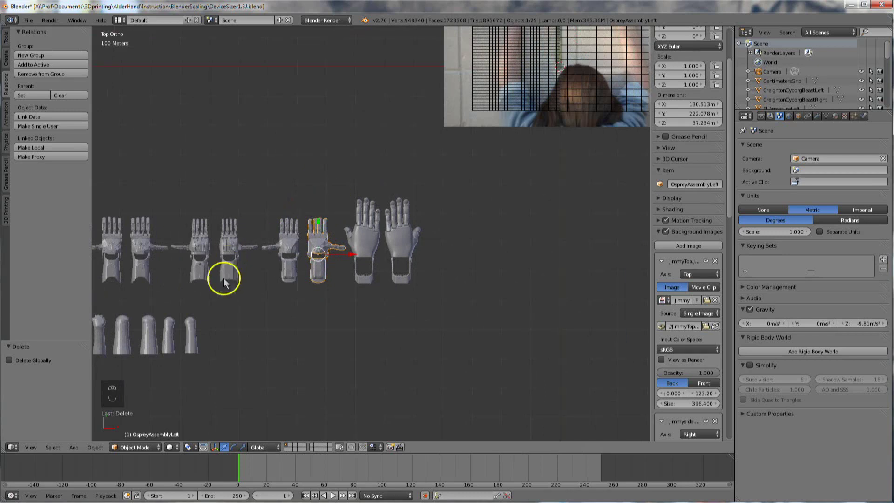
pyautogui.hotkey('shift', 'd')
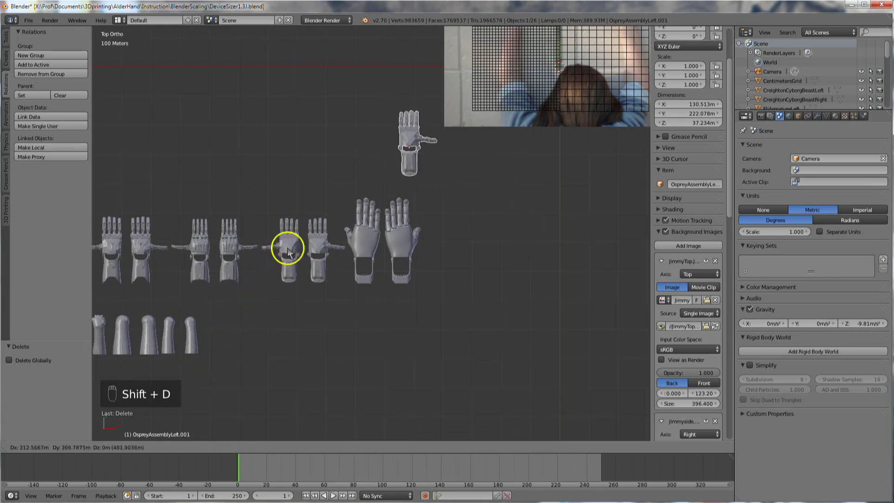
pyautogui.click(343, 200)
pyautogui.keyDown('shift'); pyautogui.moveTo(541, 160); pyautogui.dragTo(332, 354, button='middle'); pyautogui.keyUp('shift')
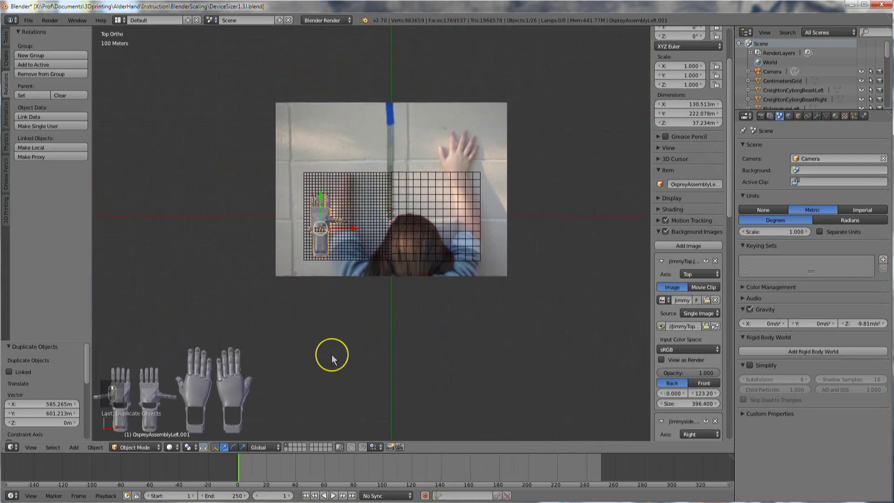
pyautogui.scroll(5, 331, 354)
pyautogui.keyDown('shift'); pyautogui.moveTo(378, 203); pyautogui.dragTo(470, 305, button='middle'); pyautogui.keyUp('shift')
pyautogui.press('g')
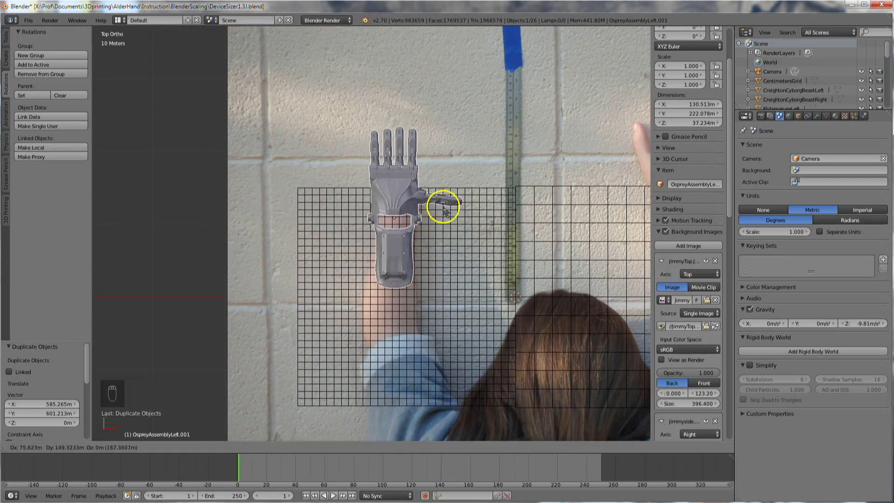
pyautogui.click(442, 208)
# Step: Rotate the duplicate hand about 4.5° to line up with the arm
pyautogui.scroll(4, 344, 277)
pyautogui.press('z')
pyautogui.press('r')
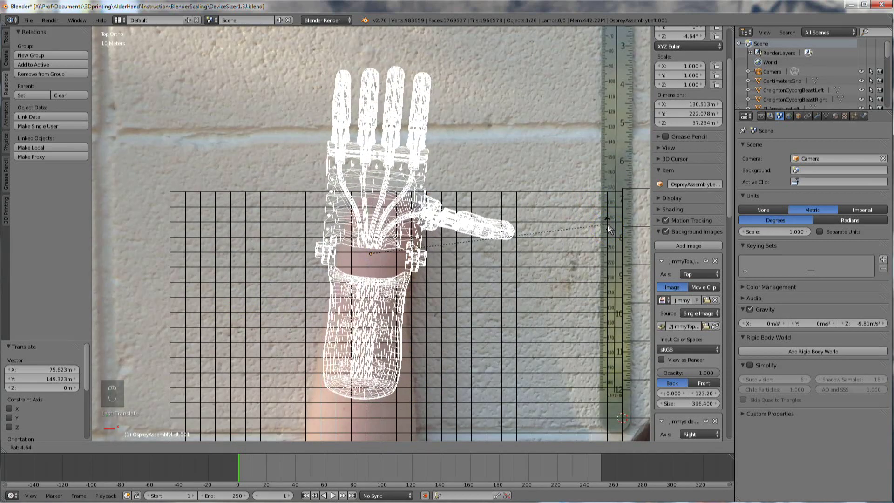
pyautogui.click(608, 227)
# Step: Show the duplicate hand as a see-through wireframe over the wrist, then return to Object Mode
pyautogui.press('Tab')
pyautogui.scroll(3, 441, 315)
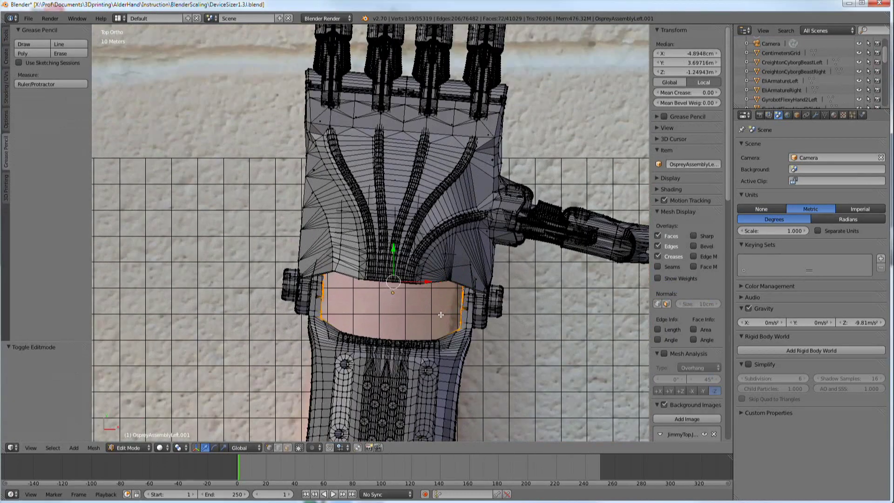
pyautogui.press('z')
pyautogui.scroll(1, 441, 315)
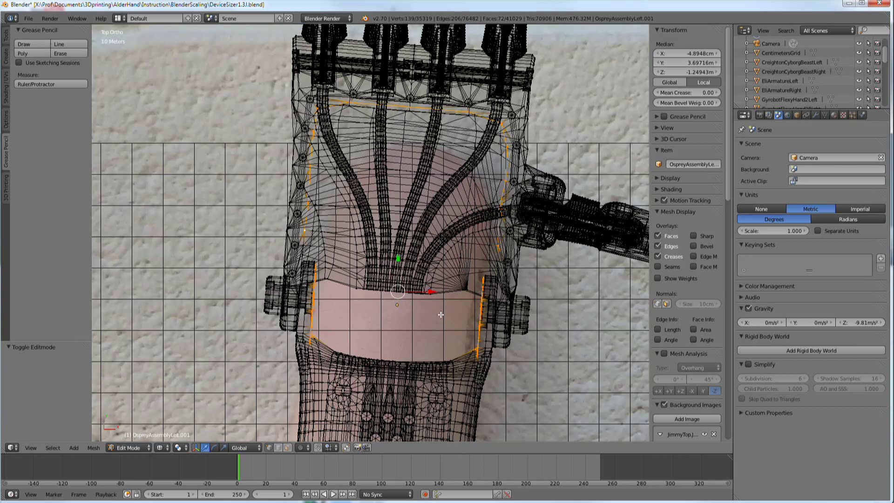
pyautogui.press('z')
pyautogui.press('z')
pyautogui.click(281, 321)
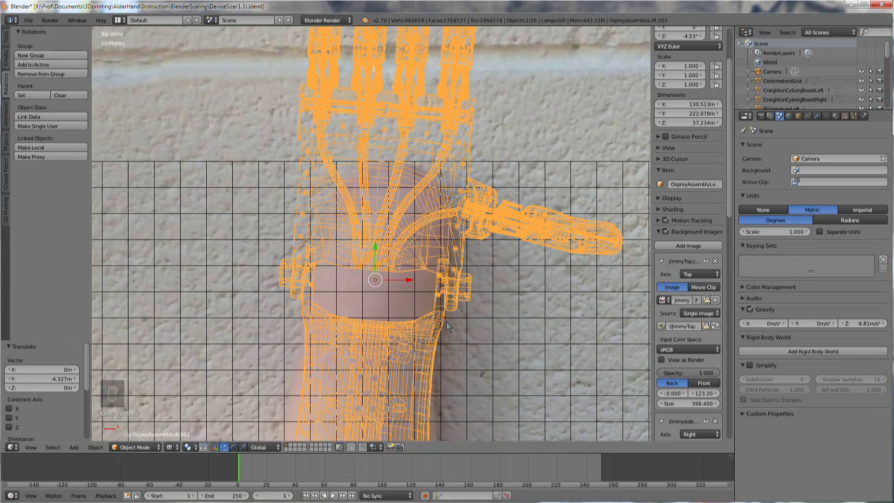
# Step: Scale the duplicate Osprey hand uniformly by 1.15
pyautogui.moveTo(402, 305); pyautogui.dragTo(195, 373)
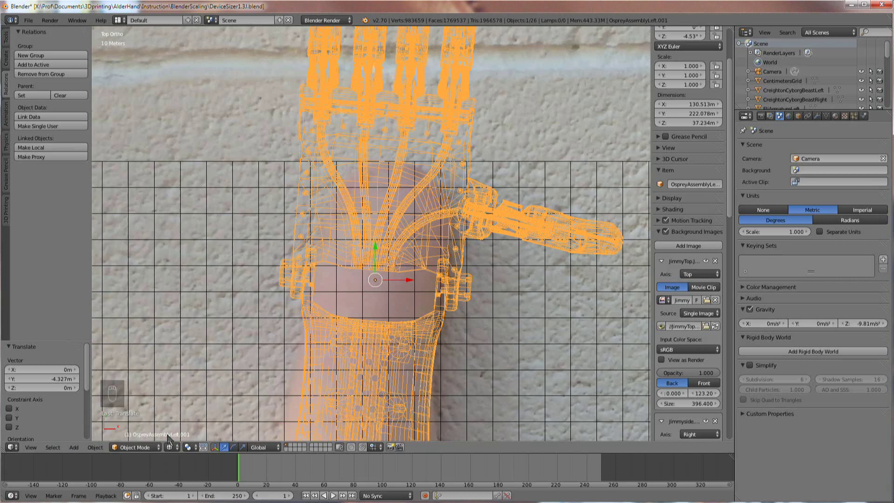
pyautogui.press('s')
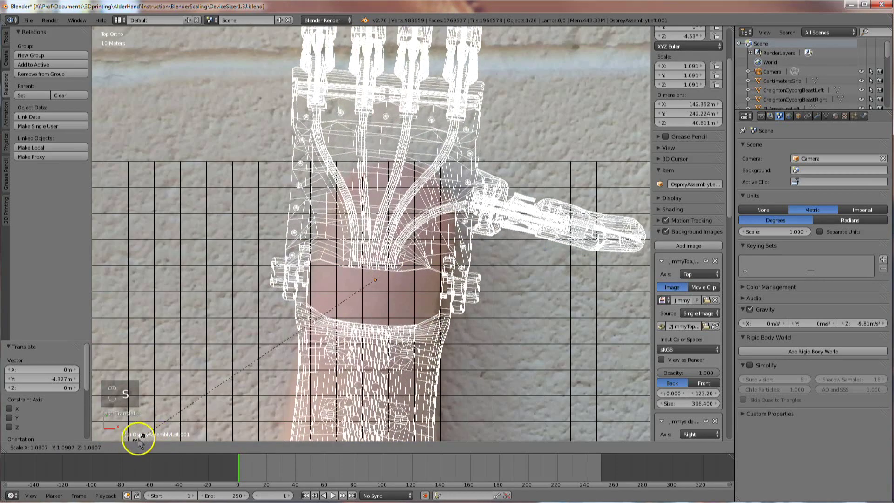
pyautogui.press('1')
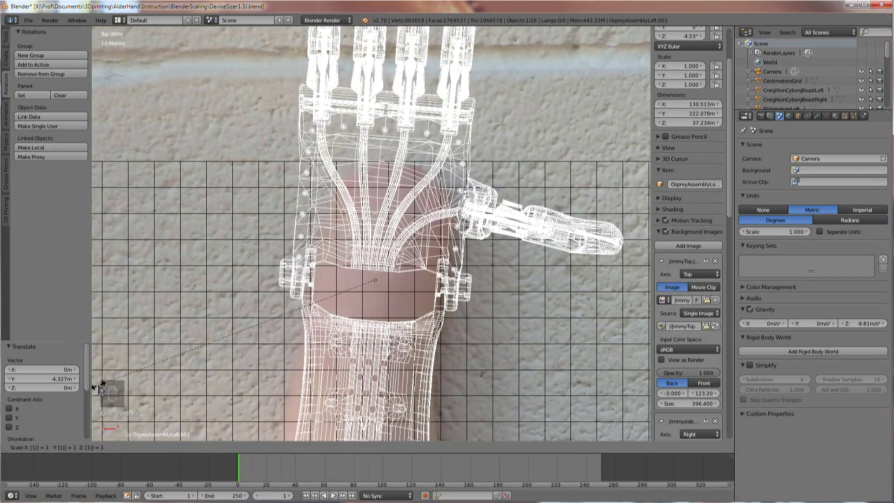
pyautogui.write('.1')
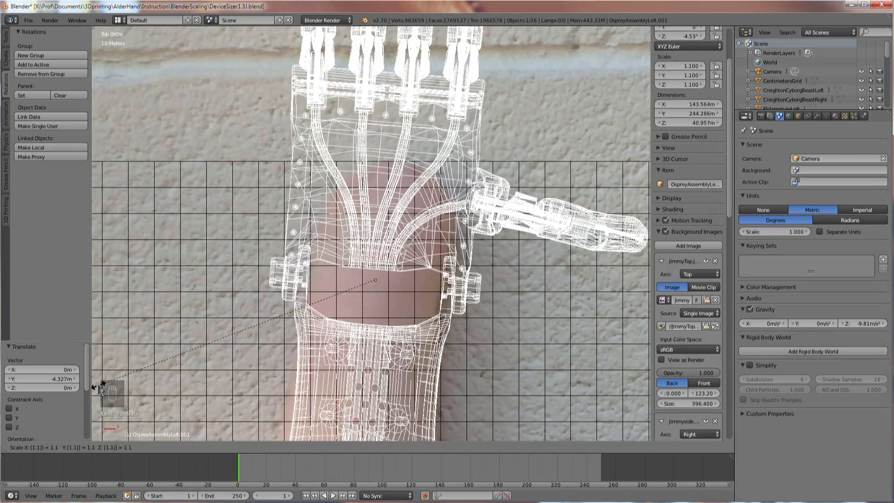
pyautogui.write('5')
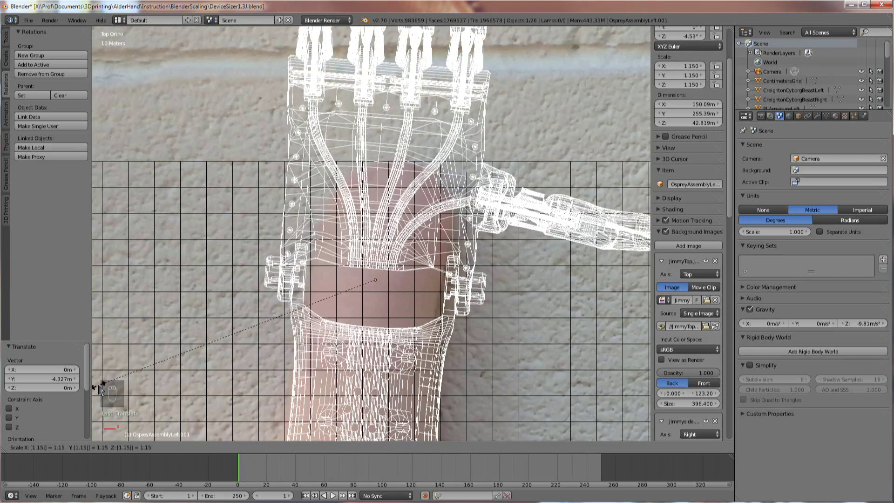
pyautogui.press('Return')
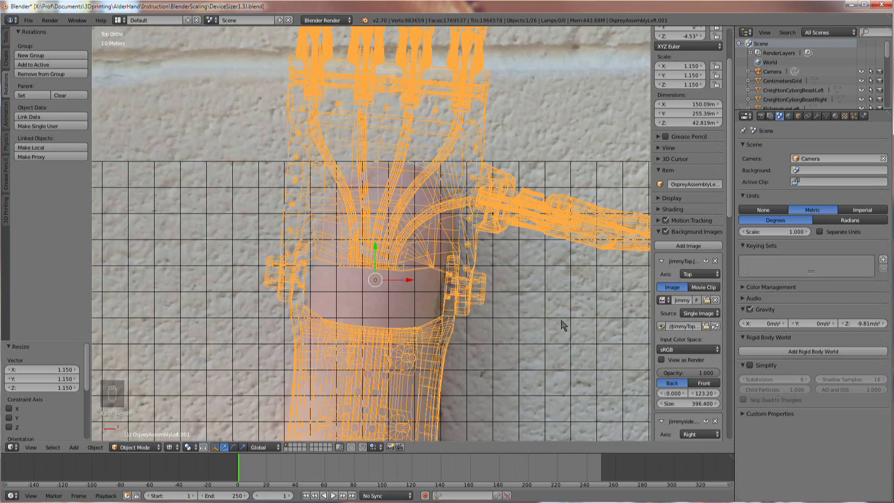
pyautogui.hotkey('ctrl', 'z')
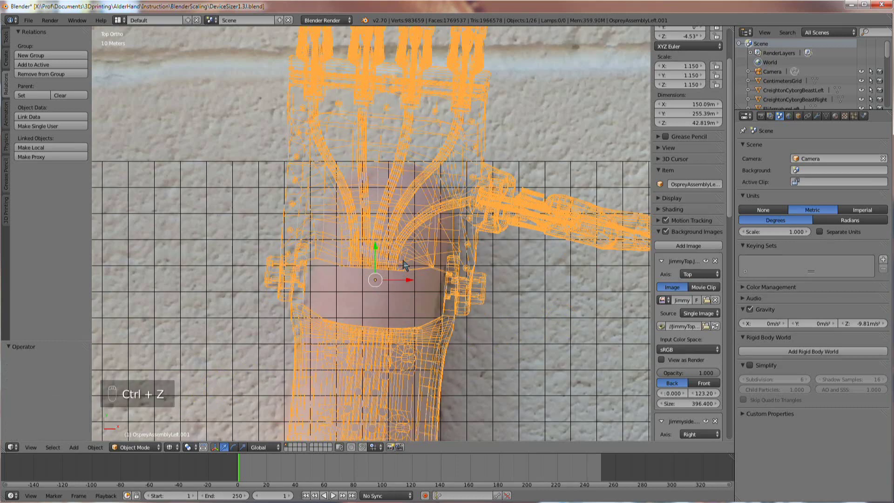
pyautogui.hotkey('ctrl', 'z')
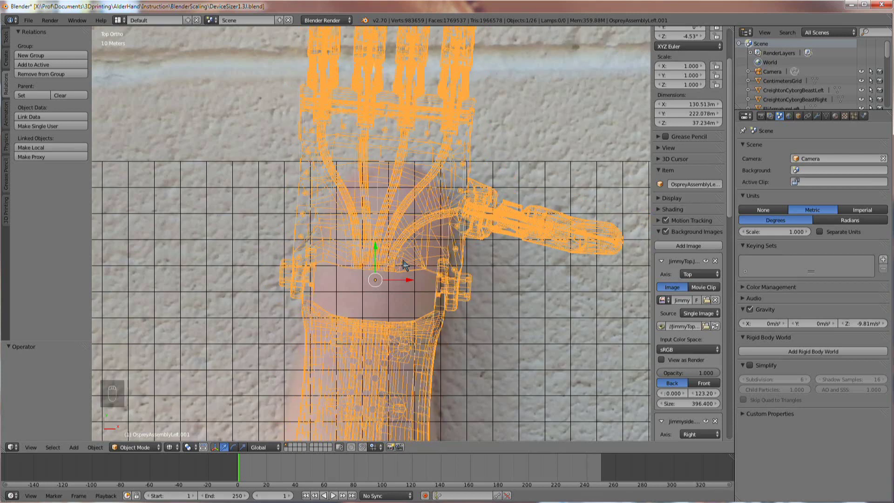
pyautogui.hotkey('ctrl', 'shift', 'z')
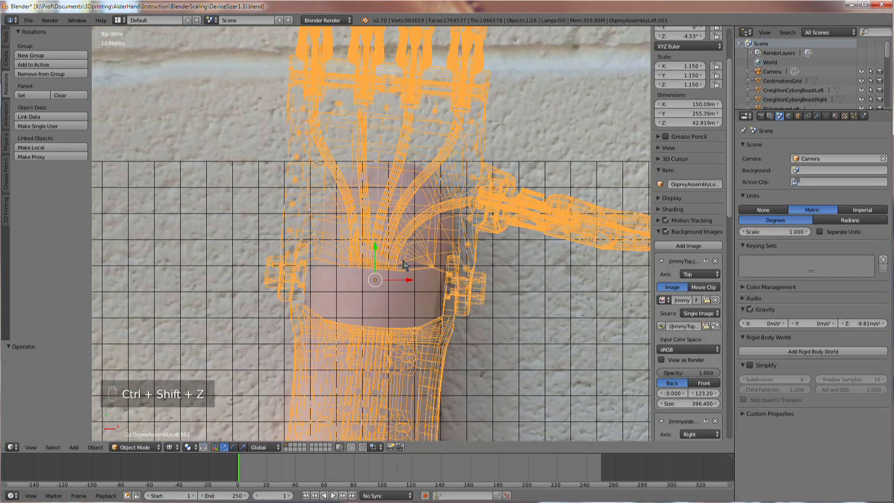
pyautogui.hotkey('ctrl', 'shift', 'z')
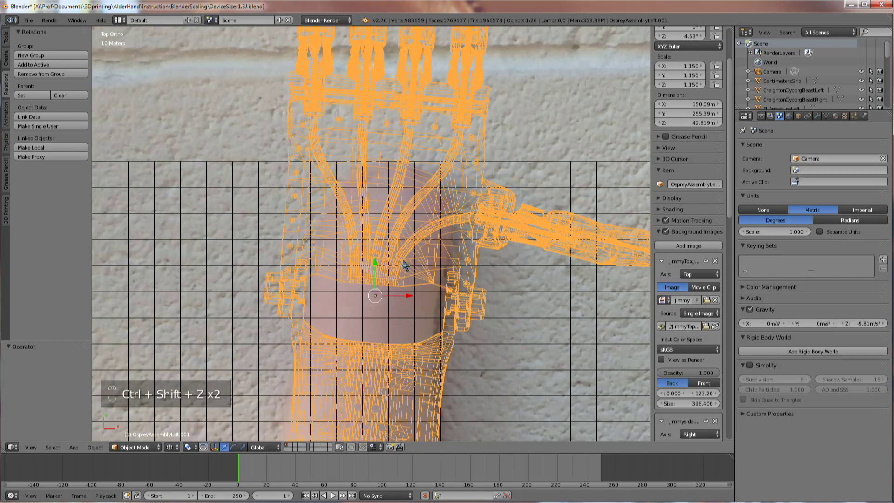
pyautogui.scroll(-2, 509, 294)
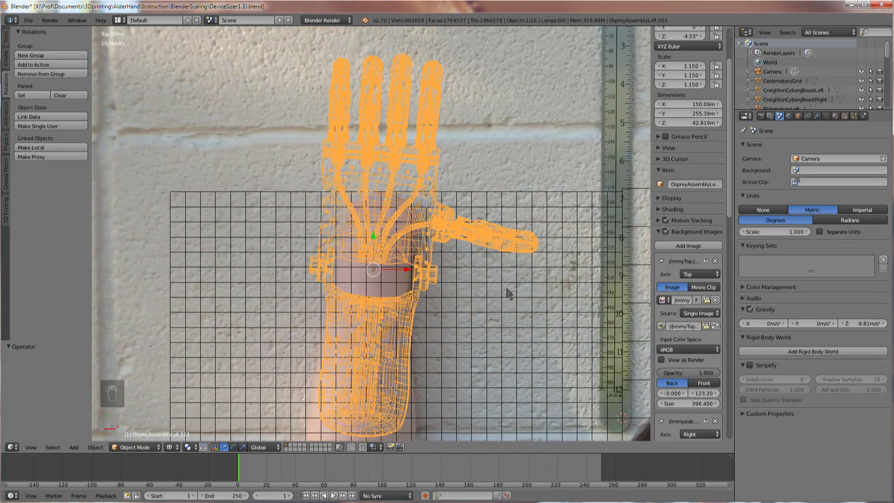
# Step: In Right view, raise the scaled hand up onto the forearm in the side photo
pyautogui.press('KP_3')
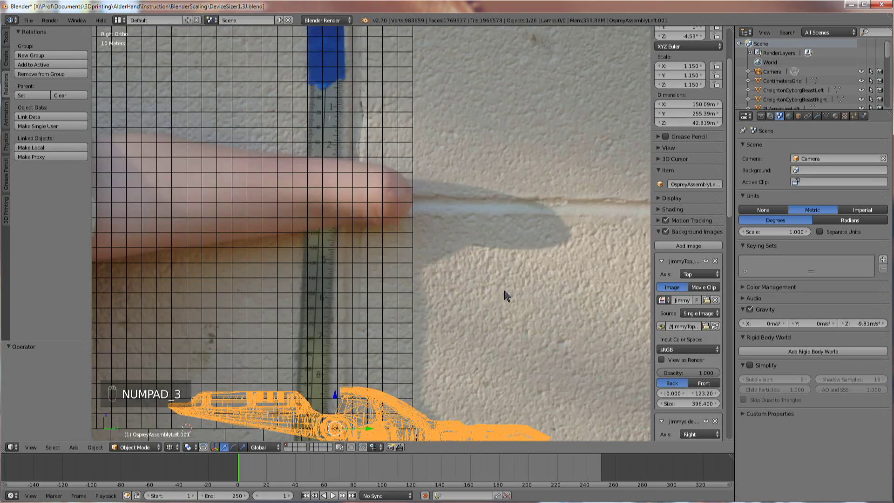
pyautogui.keyDown('shift'); pyautogui.scroll(-5, 504, 292); pyautogui.keyUp('shift')
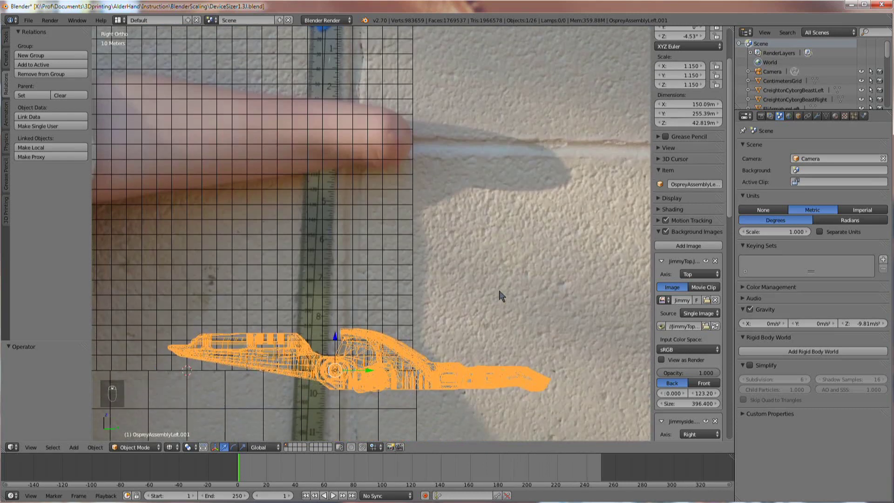
pyautogui.press('g')
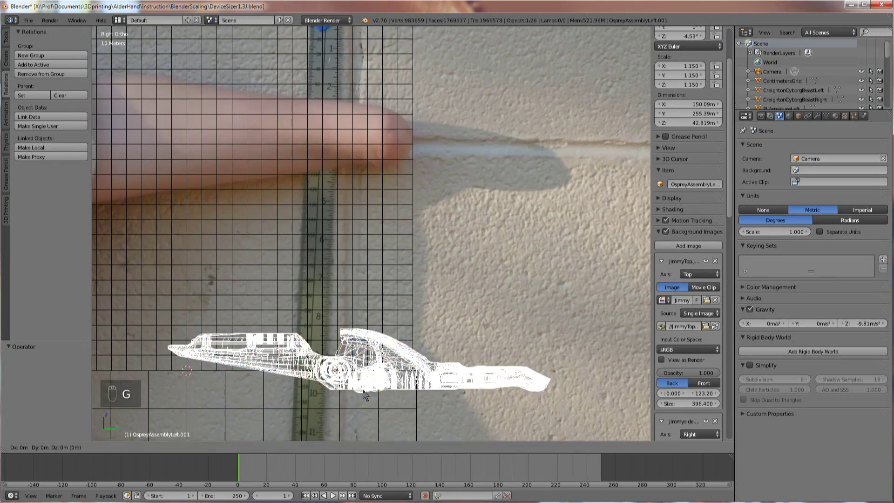
pyautogui.moveTo(361, 373); pyautogui.dragTo(382, 106)
pyautogui.click(362, 134)
pyautogui.press('KP_Decimal')
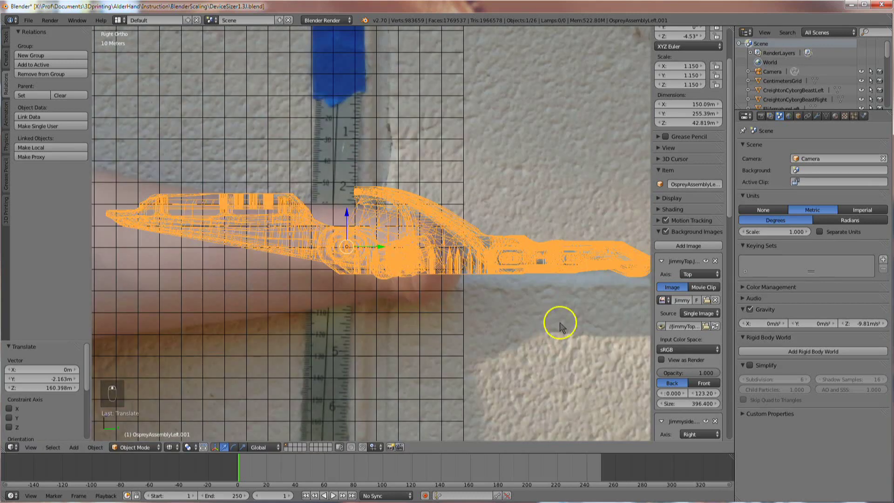
pyautogui.press('r')
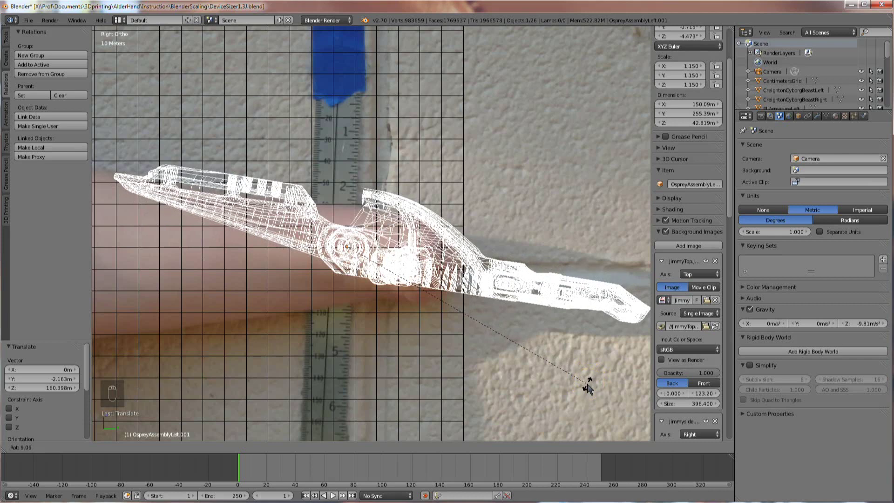
# Step: Cancel the rotation, return to Top view, and snip the 1.15-scaled hand over the top photo for saving
pyautogui.rightClick(588, 386)
pyautogui.press('KP_7')
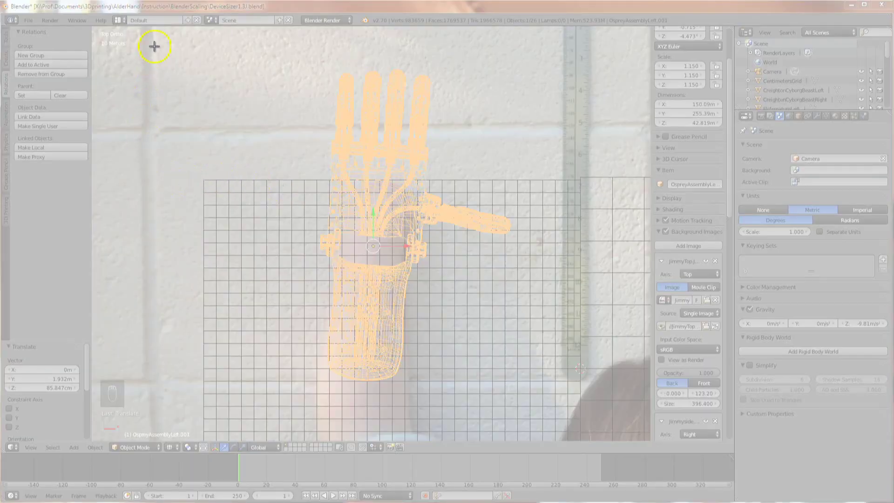
pyautogui.moveTo(147, 37); pyautogui.dragTo(626, 434)
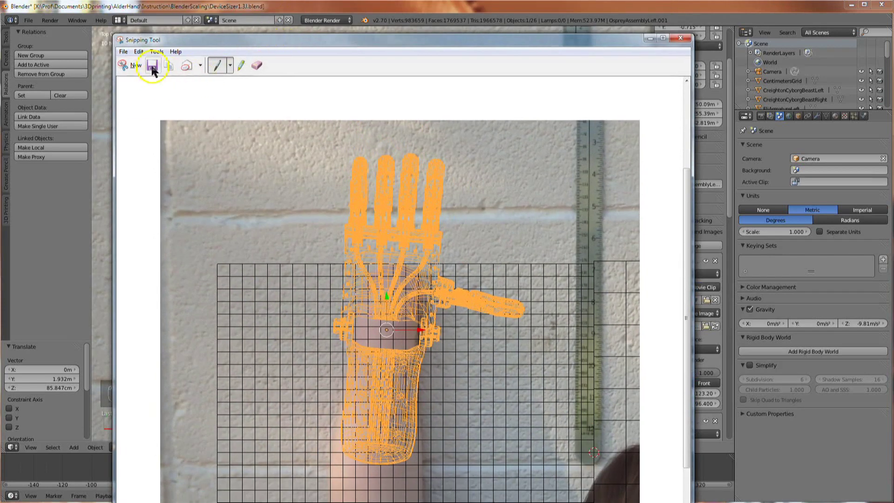
pyautogui.click(152, 67)
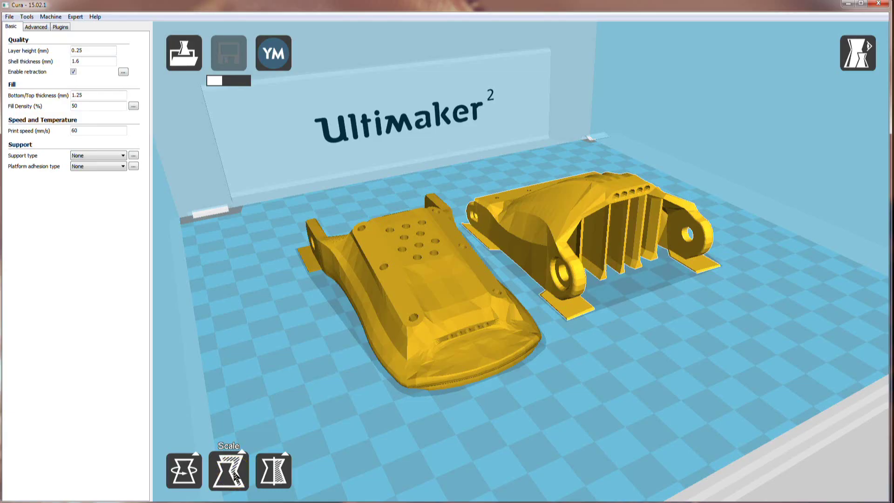
# Step: Set the Cura part's uniform Scale X to 1.15, then select the palm part
pyautogui.click(228, 471)
pyautogui.click(335, 366)
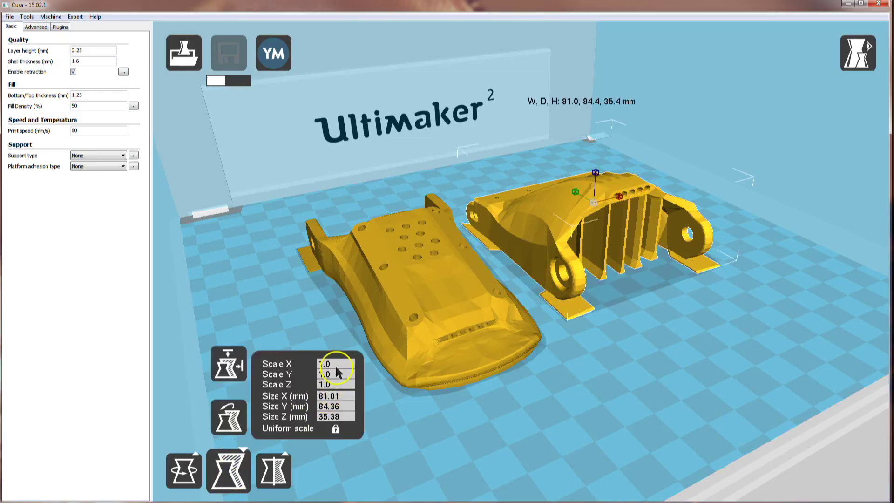
pyautogui.press('BackSpace')
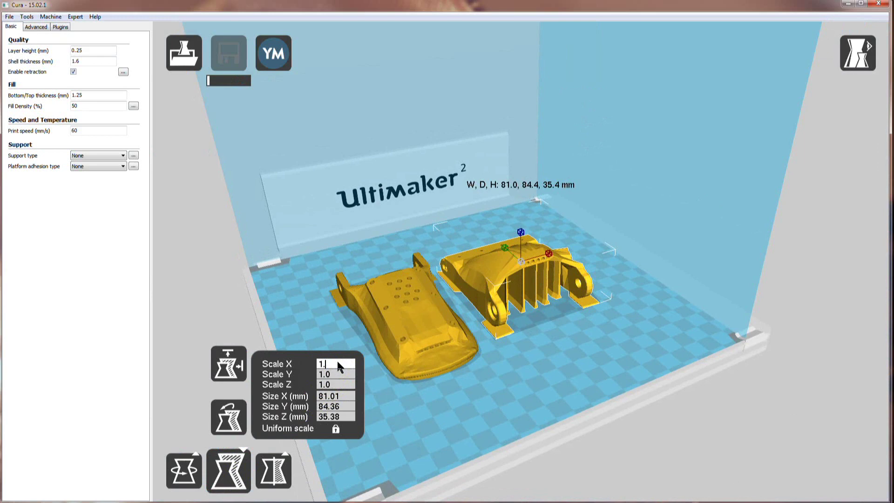
pyautogui.write('15')
pyautogui.click(412, 320)
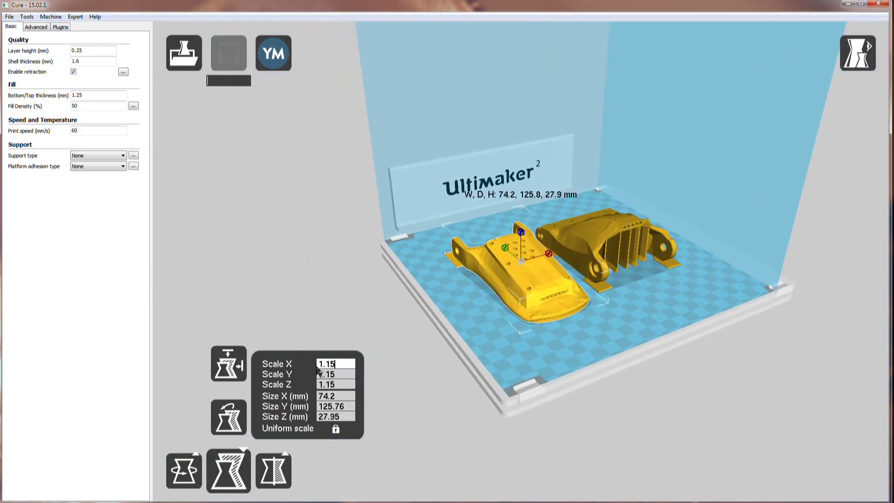
pyautogui.click(228, 42)
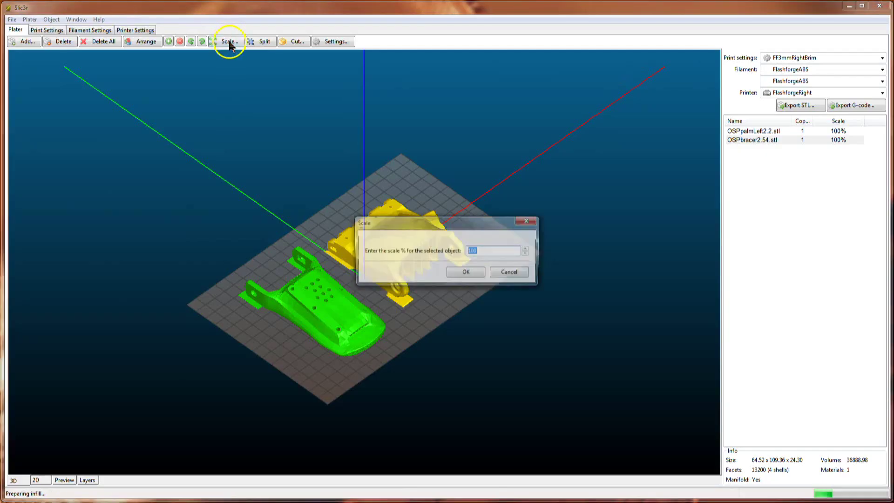
# Step: Scale OSPbracer2.54.stl and then OSPpalmLeft2.2.stl to 115% in Slic3r
pyautogui.write('115')
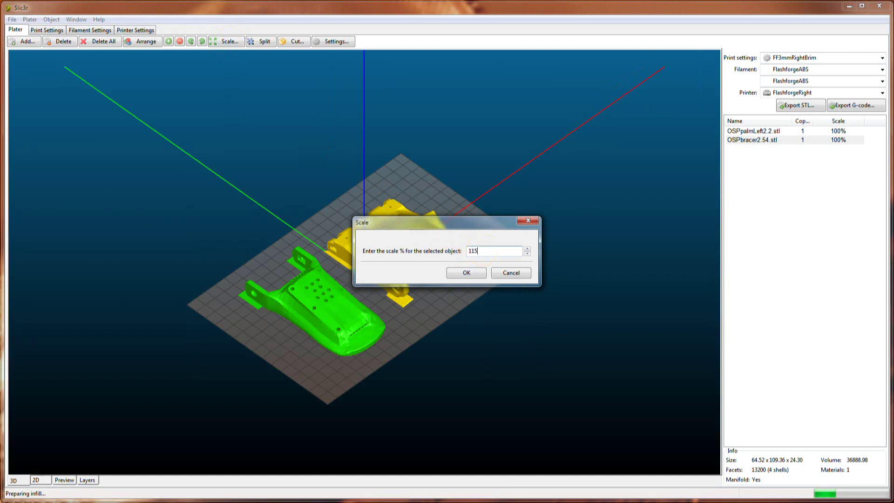
pyautogui.press('Return')
pyautogui.click(402, 253)
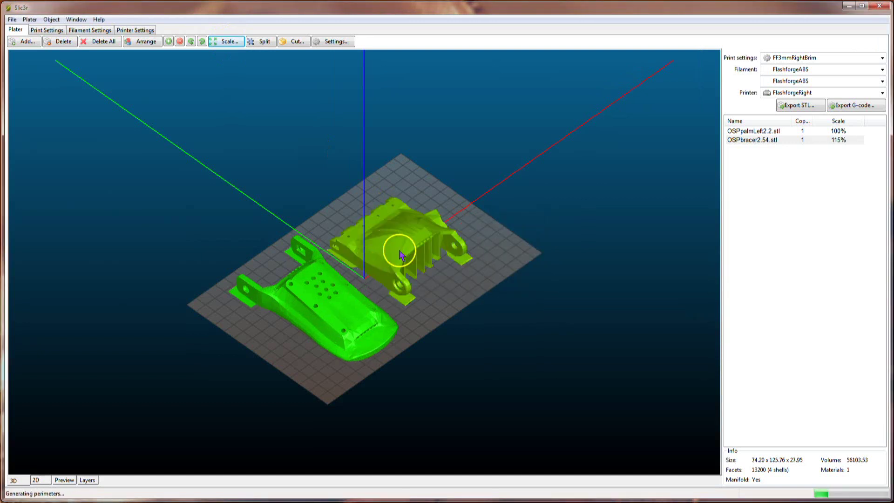
pyautogui.click(401, 240)
pyautogui.click(228, 42)
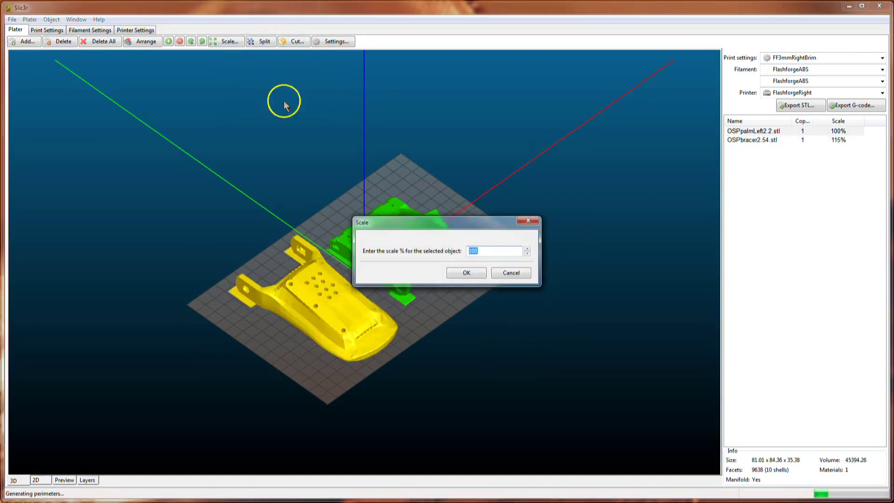
pyautogui.write('115')
pyautogui.click(456, 271)
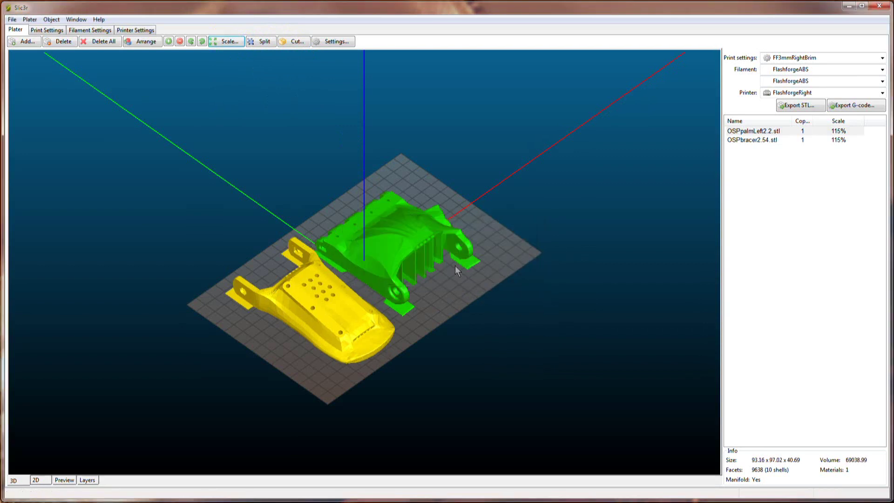